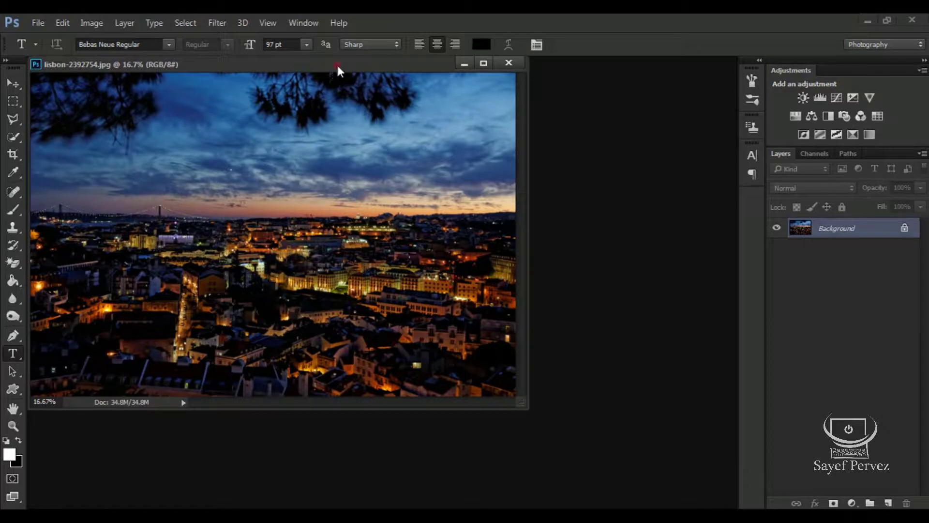
- Dock the floating lisbon-2392754.jpg document window into the workspace
drag(336, 63, 373, 63)
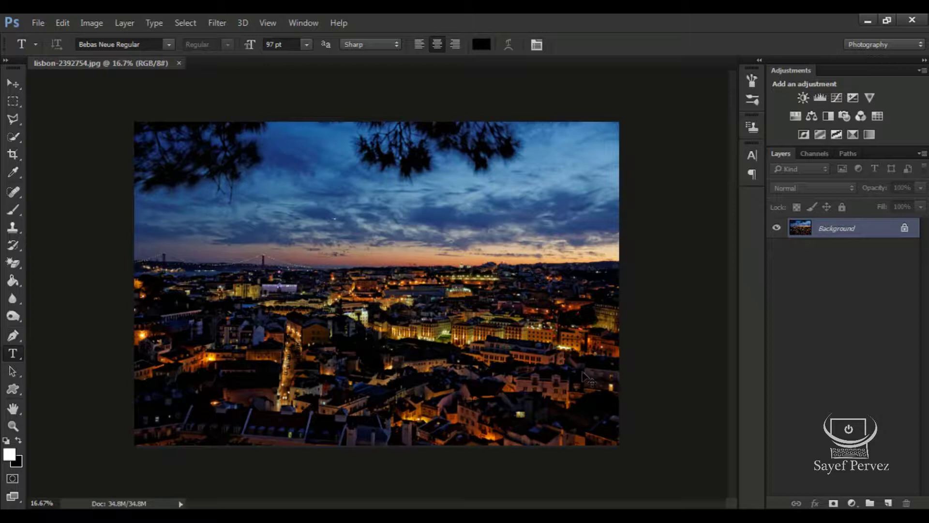
scroll(588, 379, up, 2)
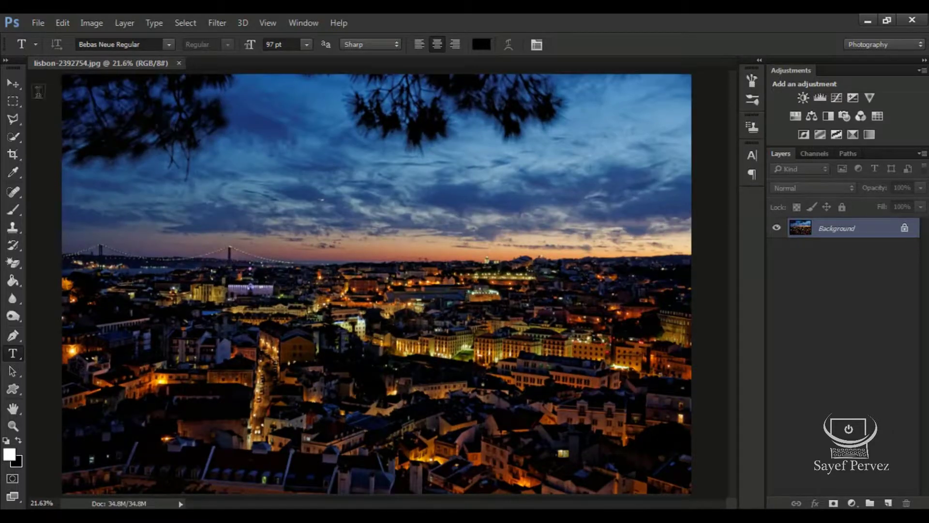
click(12, 84)
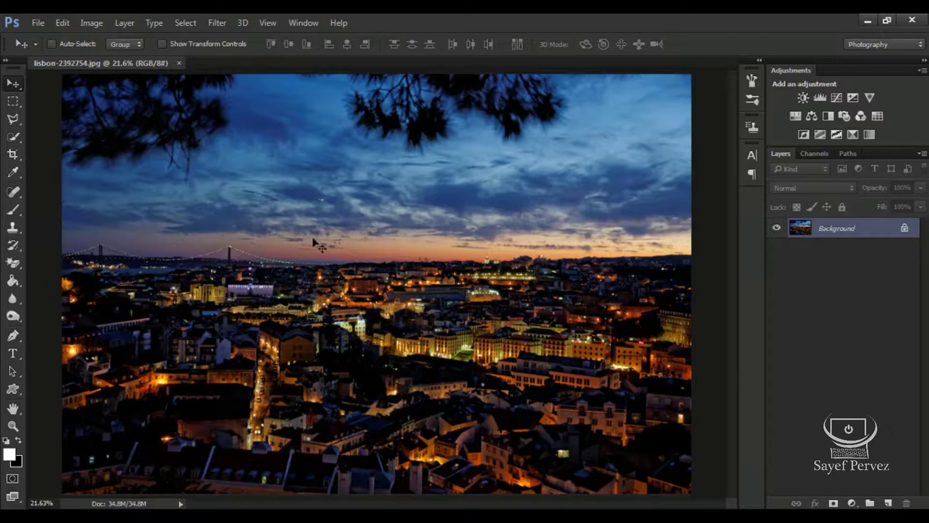
- Add the horizontal text BANGLADESH over the city photo in black Bebas Neue Regular at 97 pt
click(16, 350)
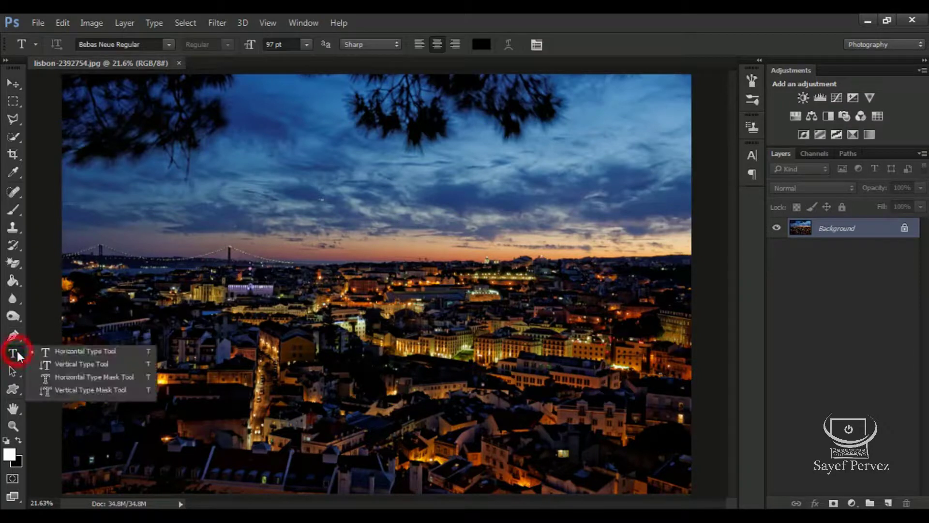
click(92, 349)
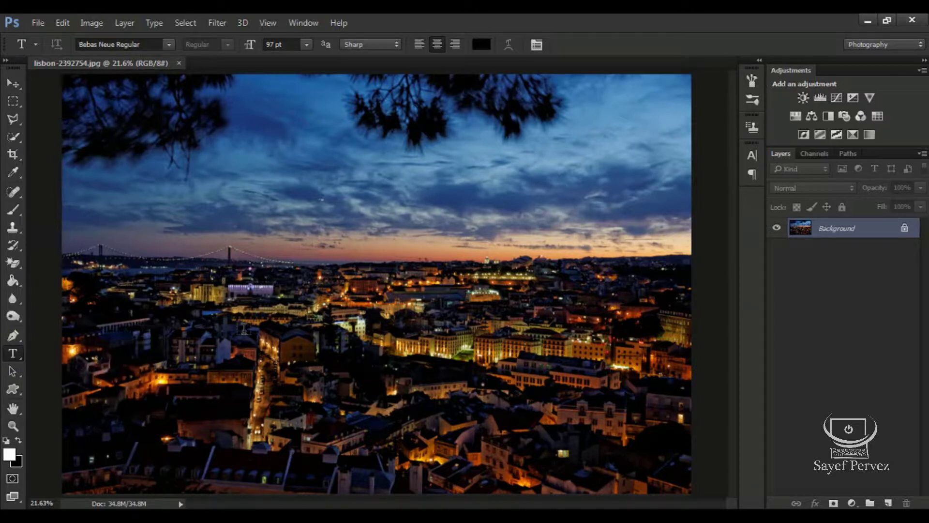
click(140, 45)
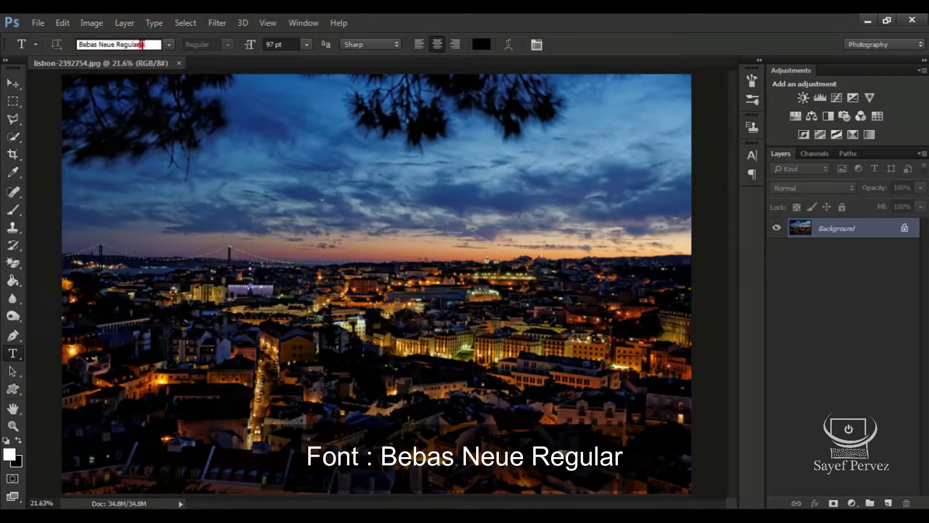
drag(146, 45, 118, 45)
click(147, 45)
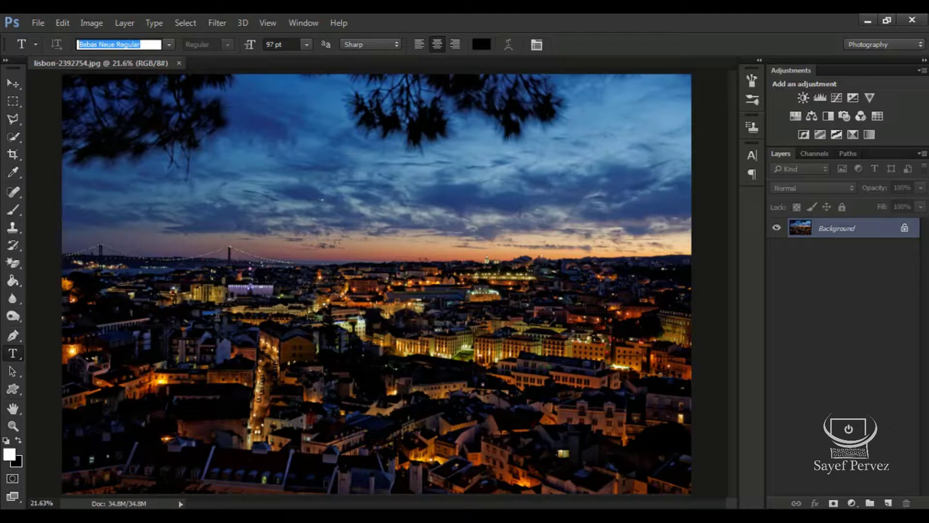
click(207, 325)
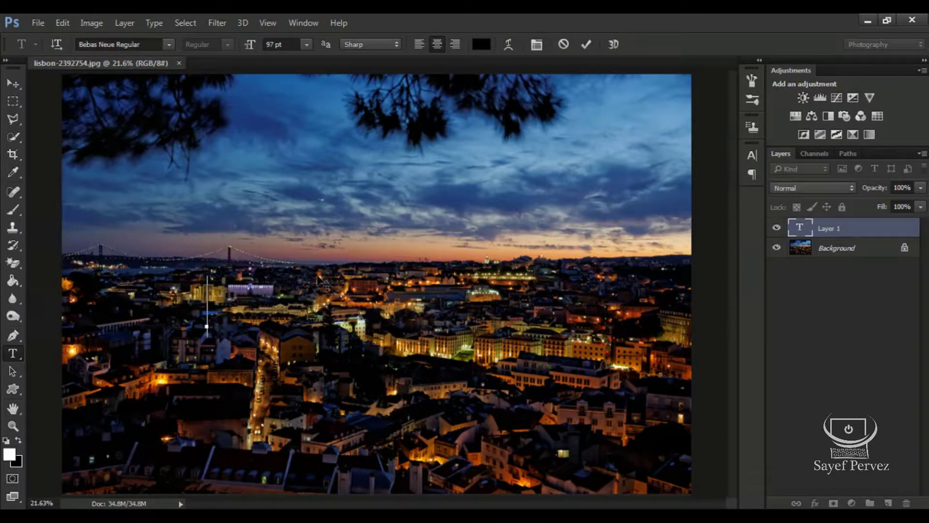
text(BAN)
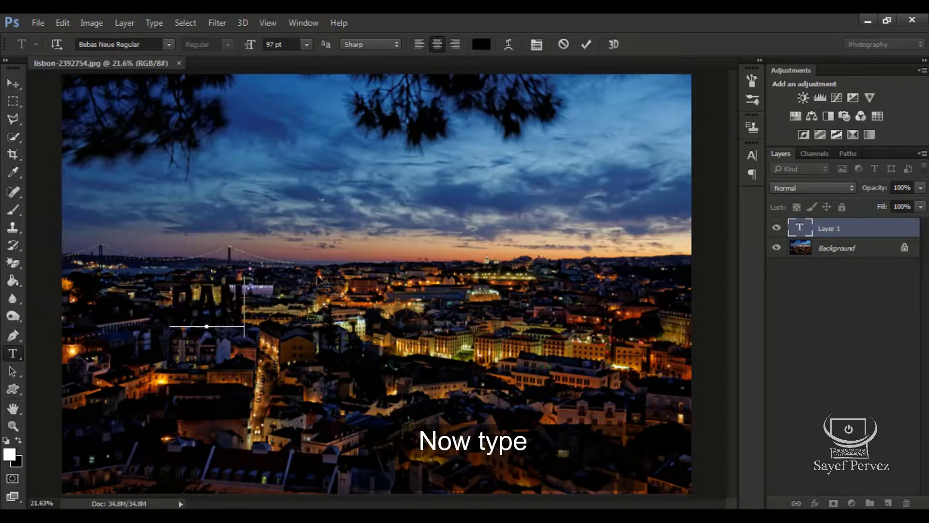
text(GLA)
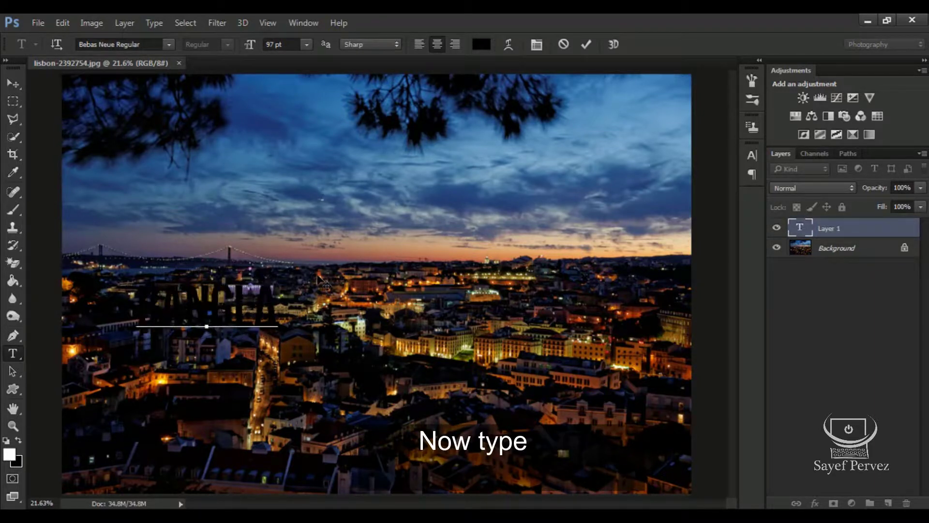
text(DESH)
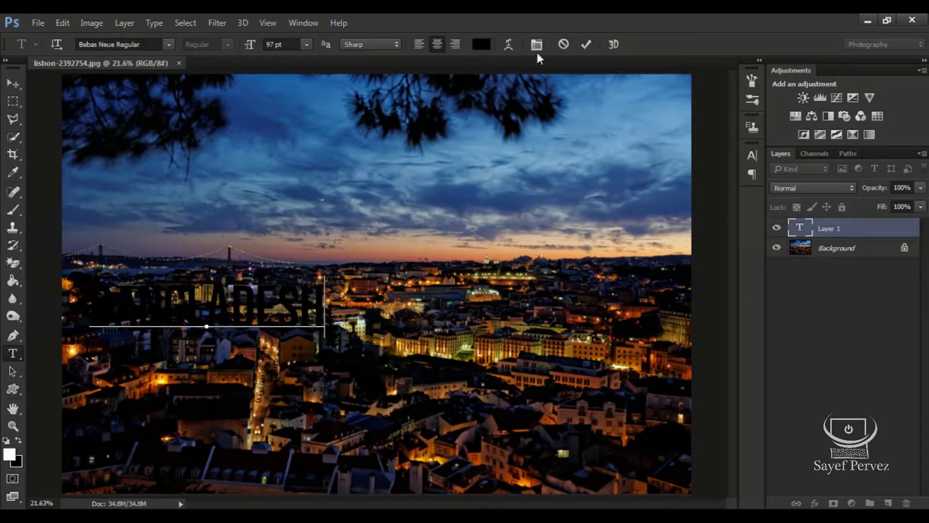
click(584, 44)
- Scale the BANGLADESH text proportionally to about 236% with Free Transform and center it horizontally on the photo
click(63, 23)
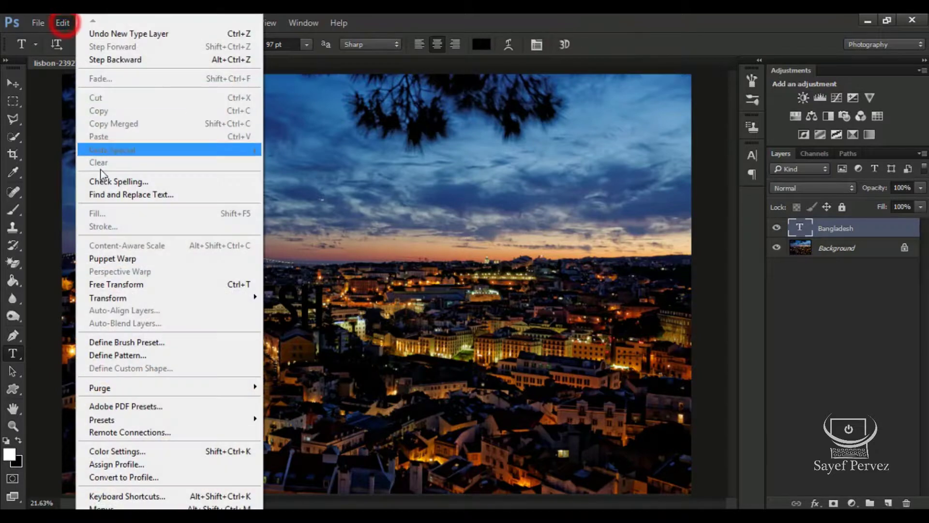
click(155, 289)
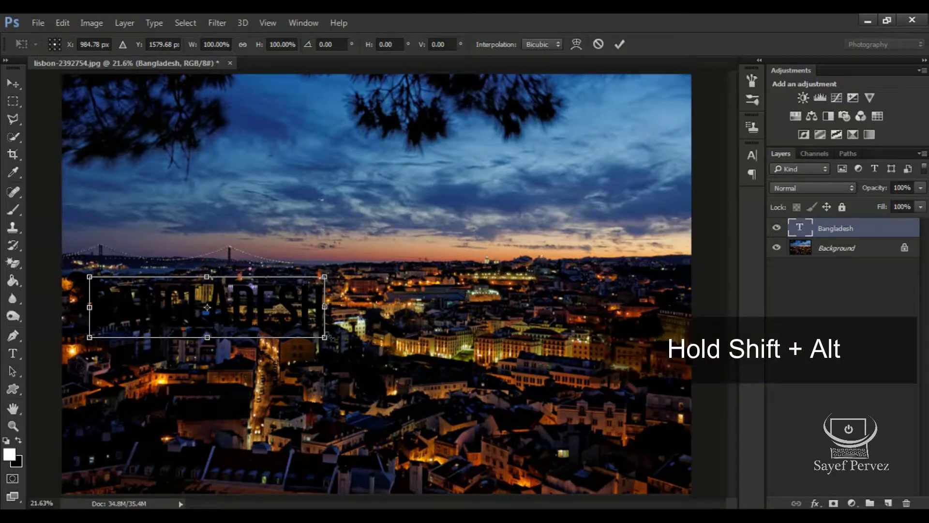
drag(325, 337, 632, 384)
drag(617, 316, 640, 319)
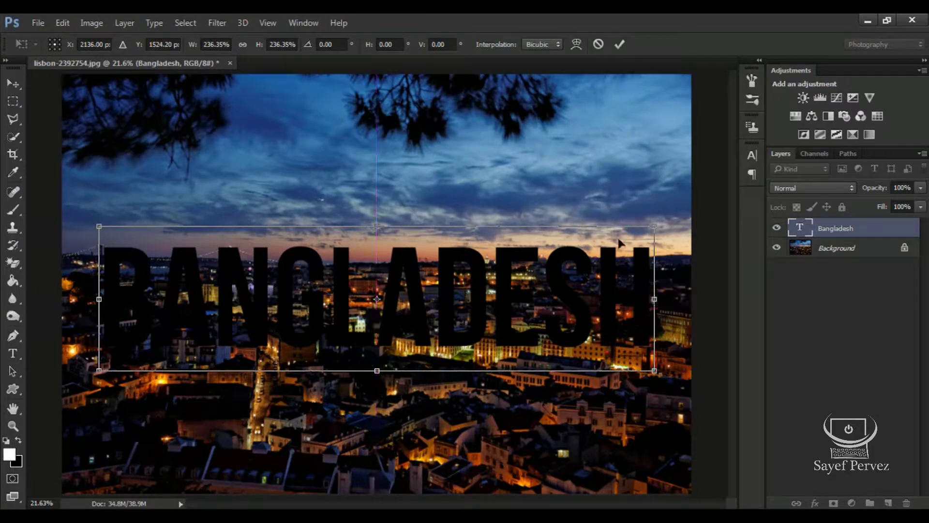
click(619, 45)
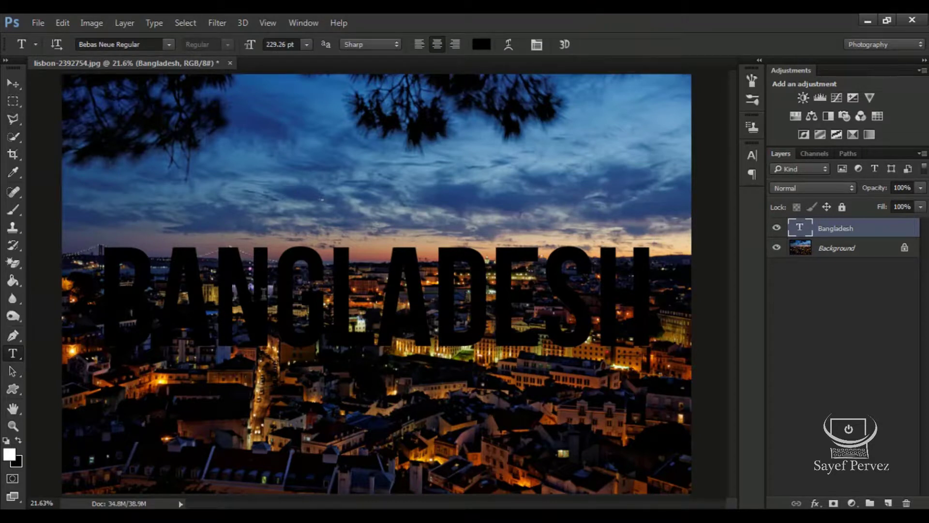
- Select a rectangular area surrounding the BANGLADESH text and add a new layer directly beneath the text layer
click(13, 101)
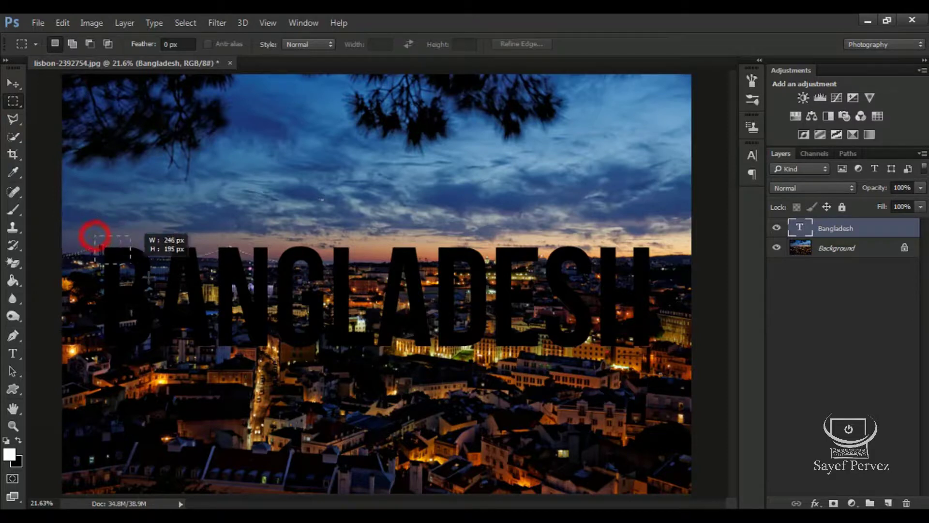
drag(130, 264, 679, 376)
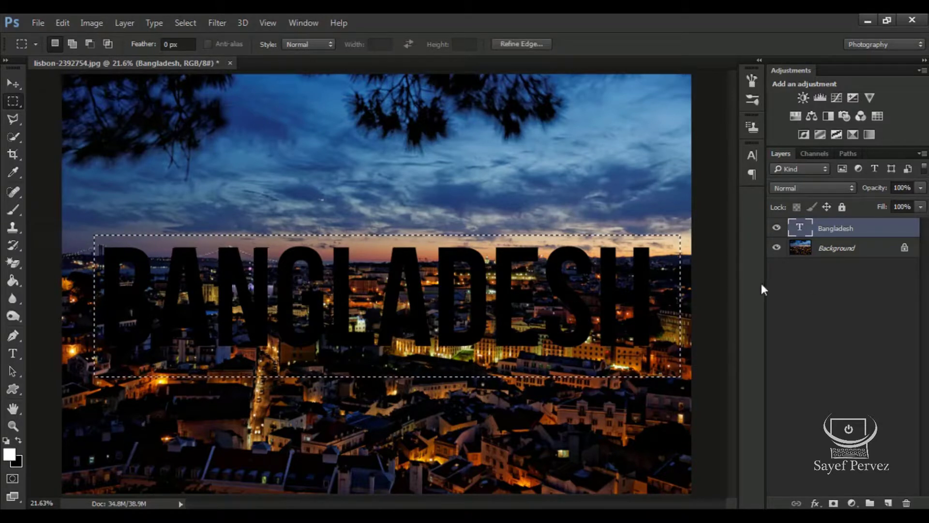
click(889, 504)
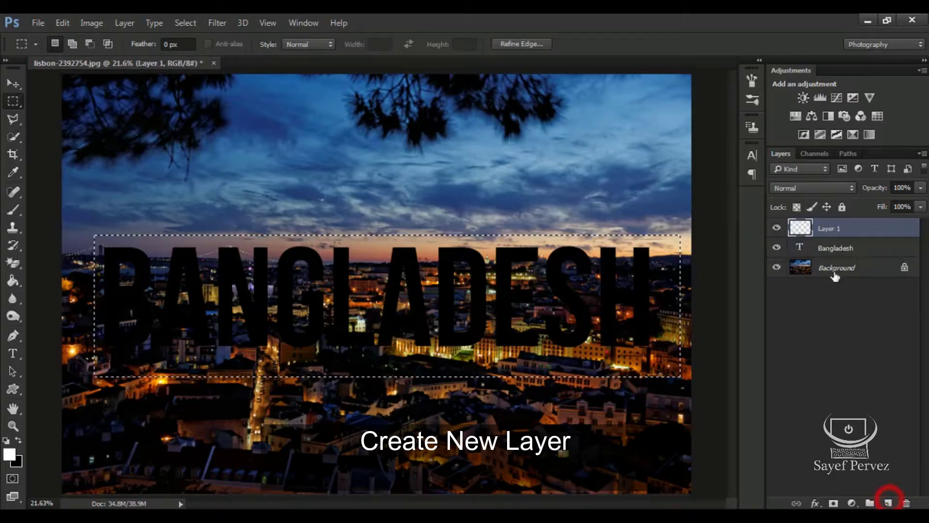
drag(830, 228, 833, 253)
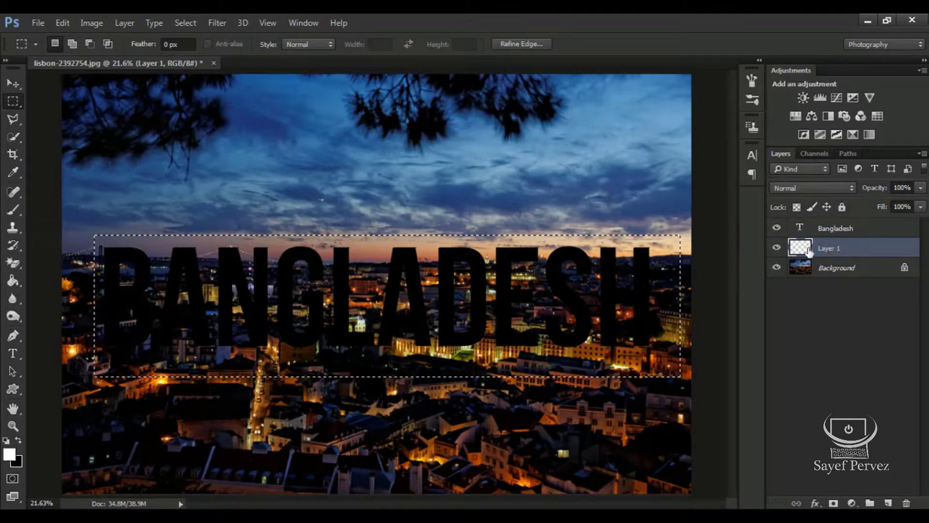
- Fill the rectangular selection on the new layer with white at Normal mode and 100% opacity
right_click(503, 287)
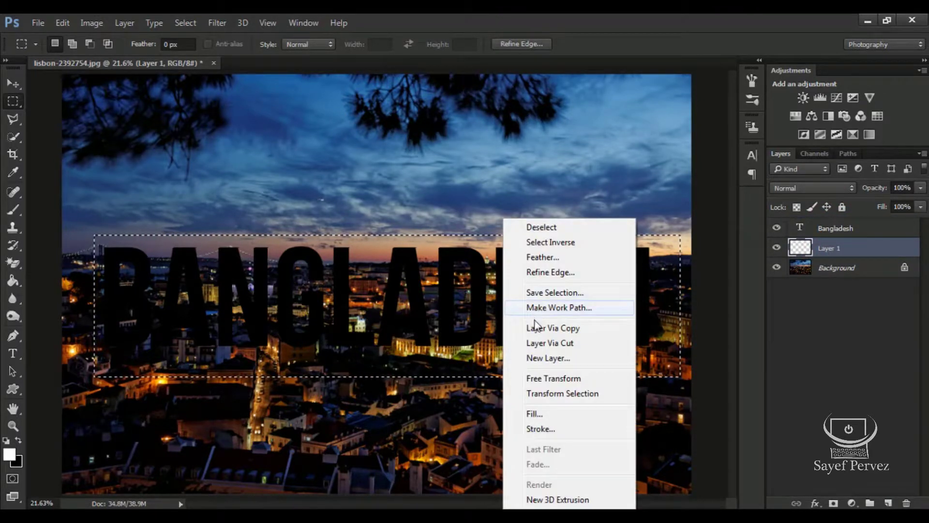
click(532, 414)
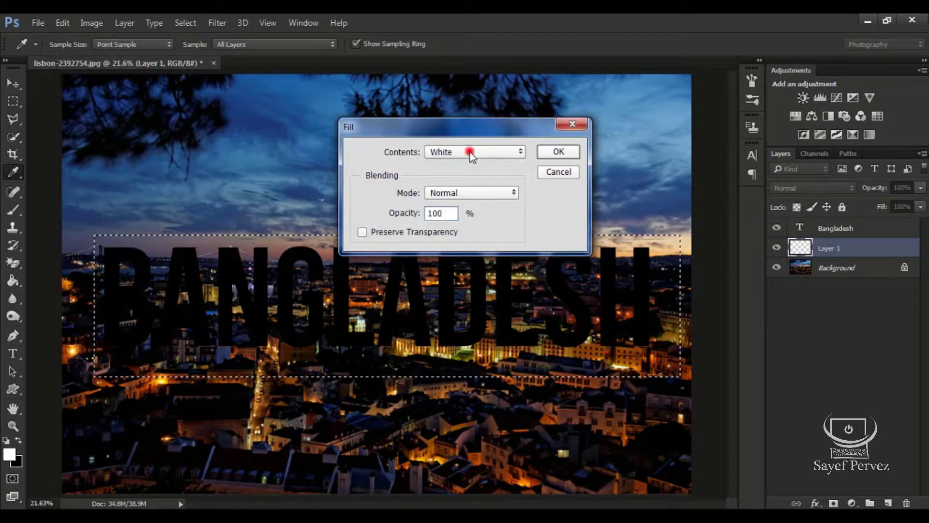
click(469, 152)
click(440, 258)
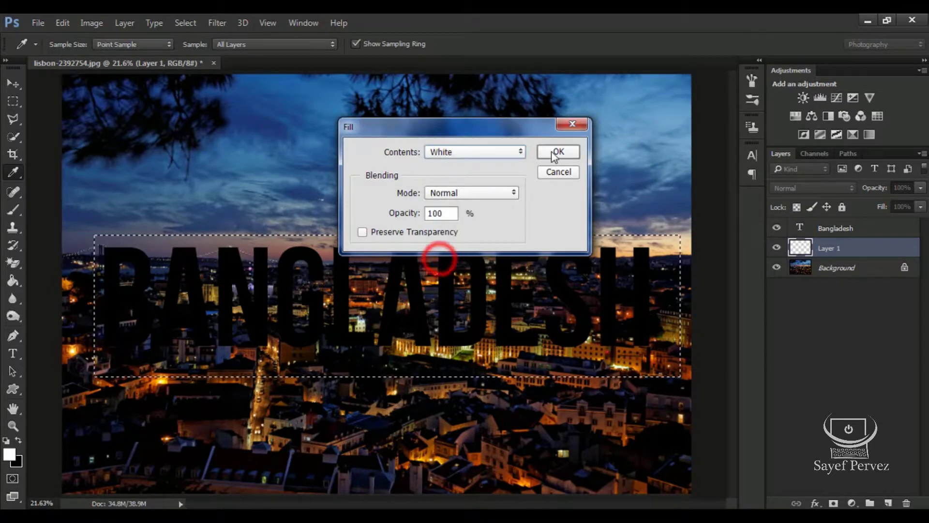
click(555, 154)
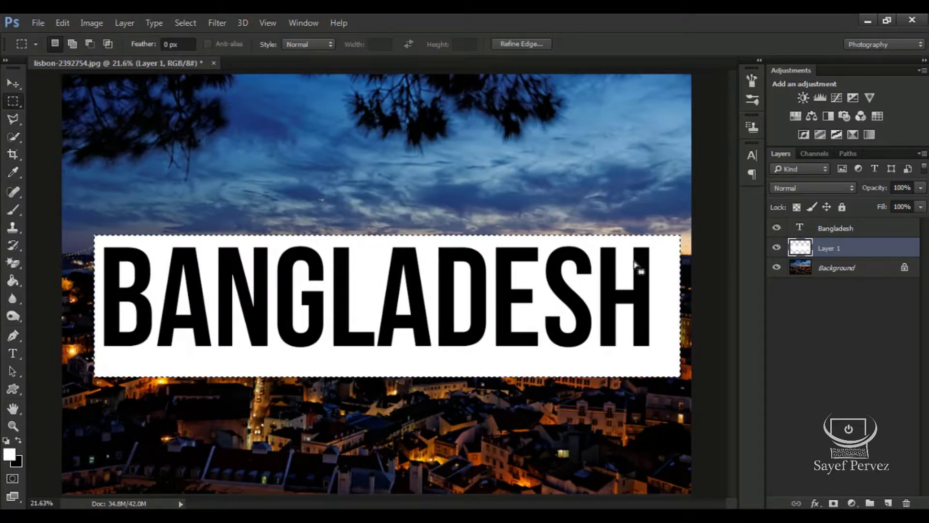
- Align the BANGLADESH text layer to the horizontal center of the rectangular selection, and clear the selection
click(824, 228)
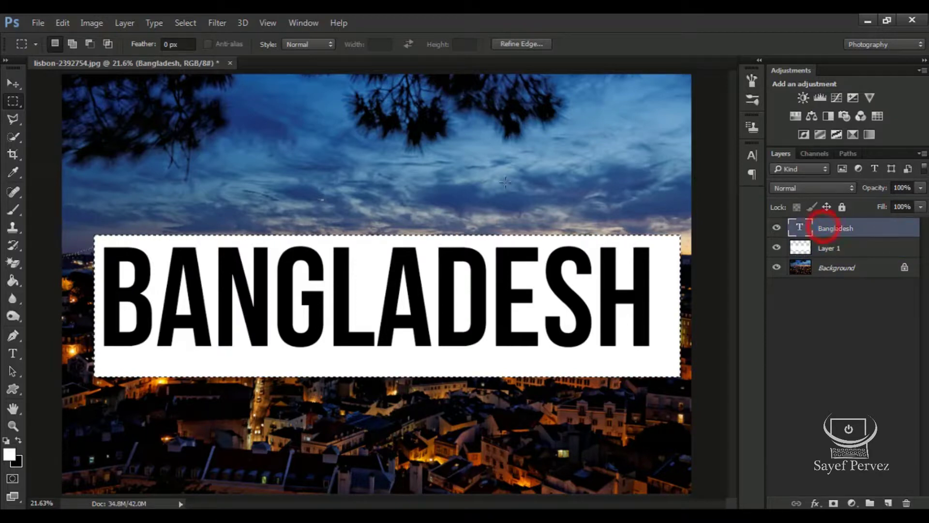
click(13, 84)
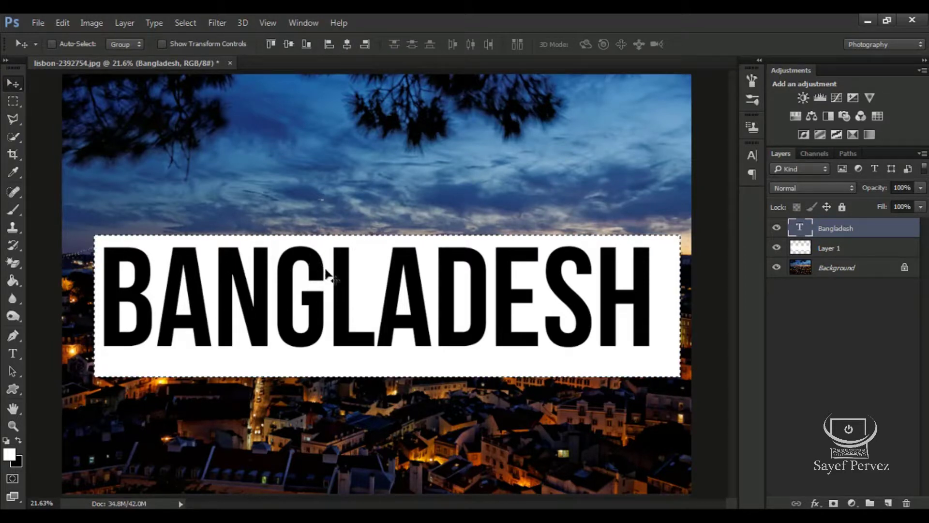
click(347, 46)
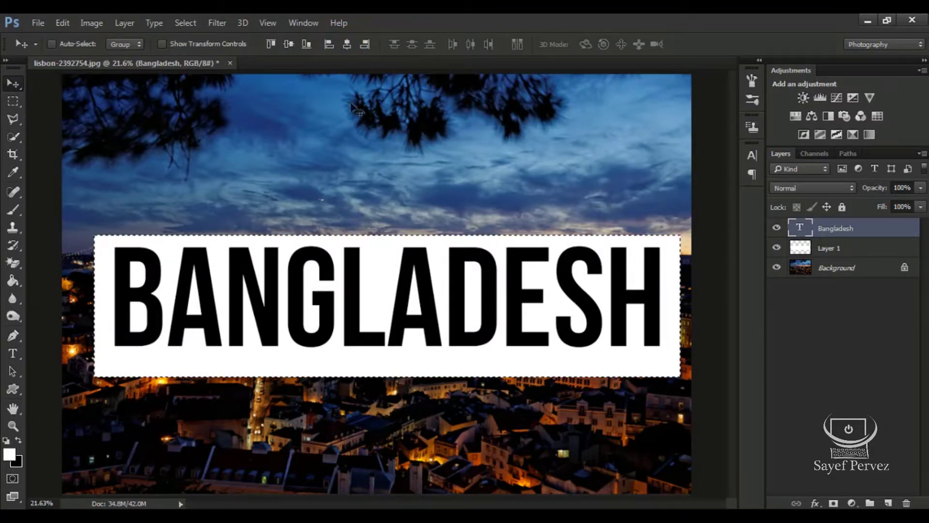
click(185, 23)
click(199, 50)
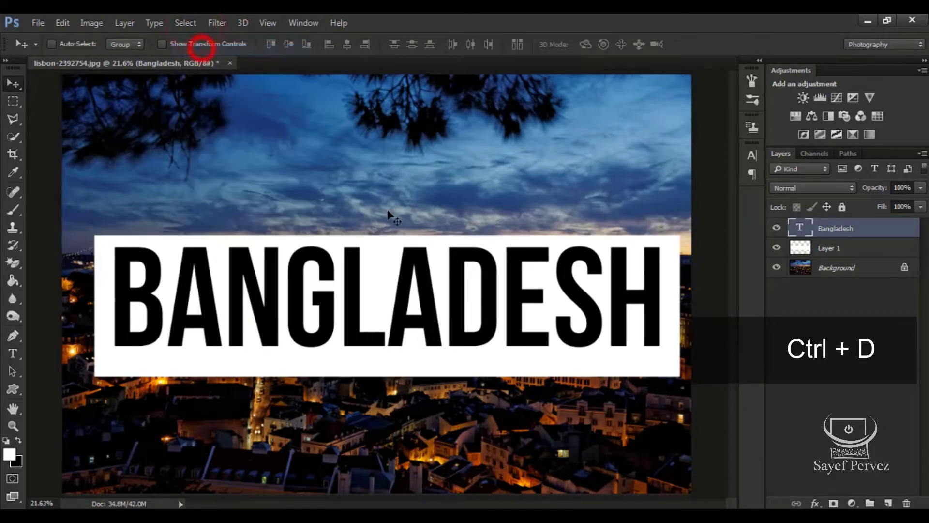
- Nudge the BANGLADESH text down until it is vertically centered in the white rectangle
key(shift+Down)
key(shift+Down)
key(shift+Down)
key(shift+Down)
key(shift+Down)
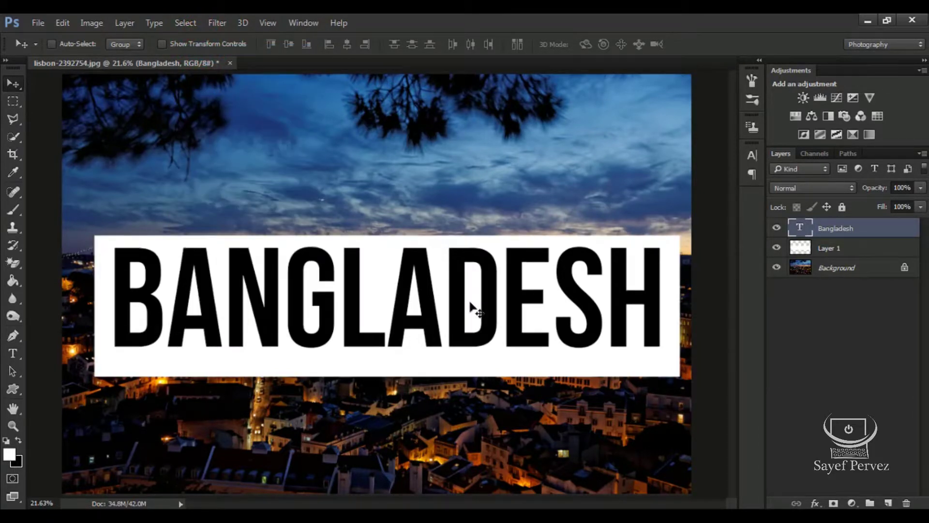
key(shift+Down)
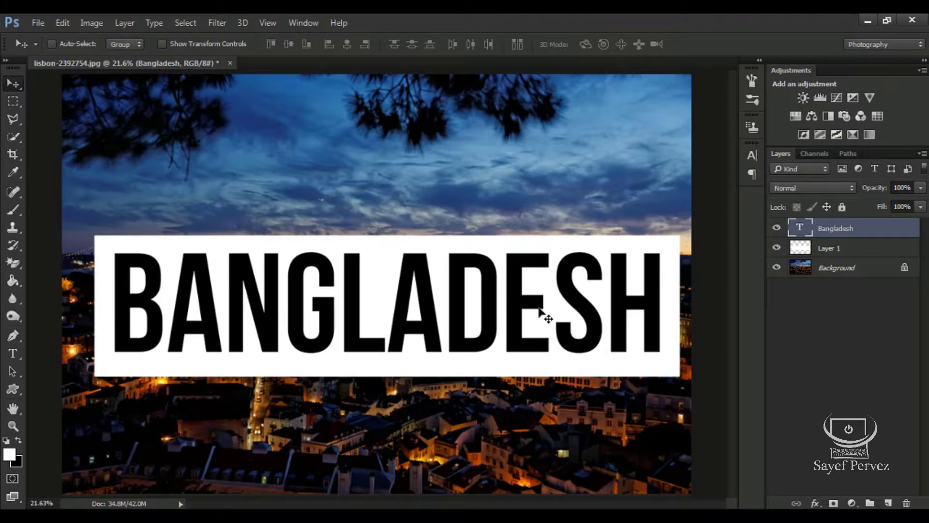
key(shift+Down)
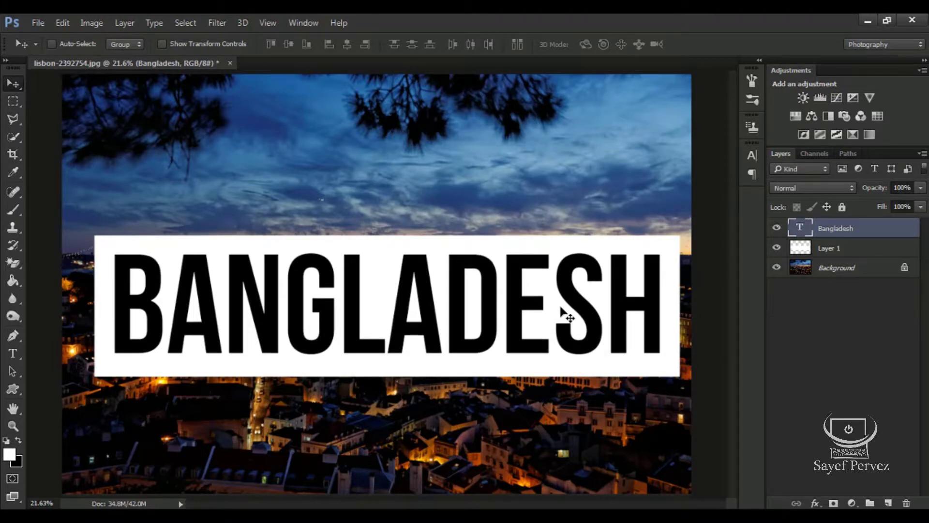
right_click(801, 232)
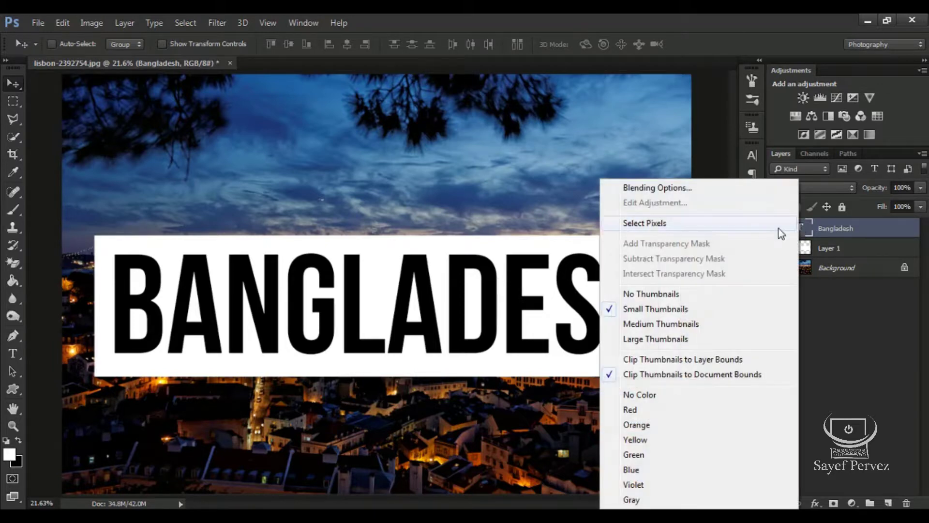
click(663, 223)
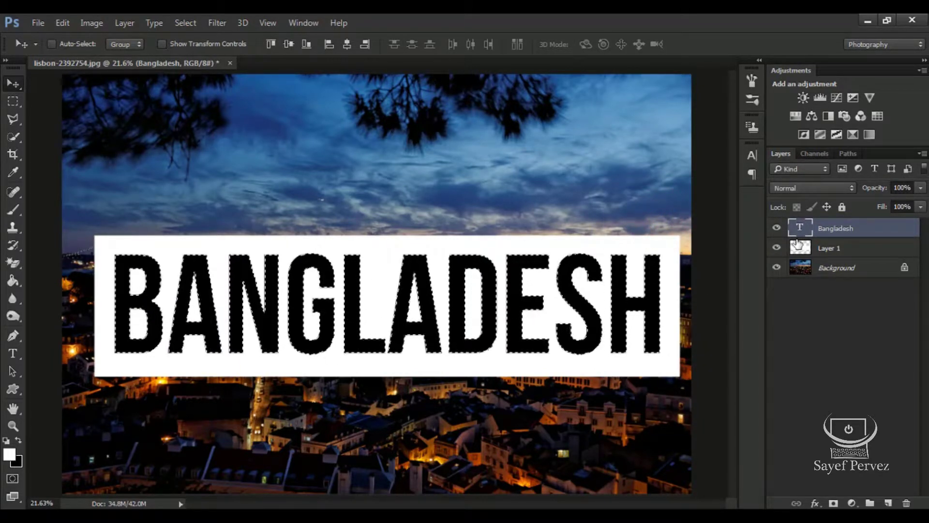
key(ctrl+d)
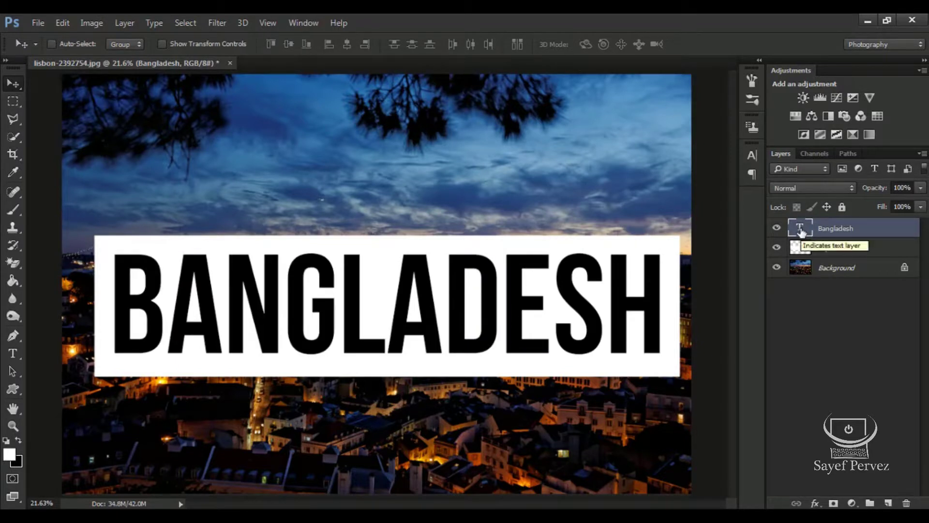
- Load the letter shapes of the BANGLADESH text layer as a selection
key(ctrl)
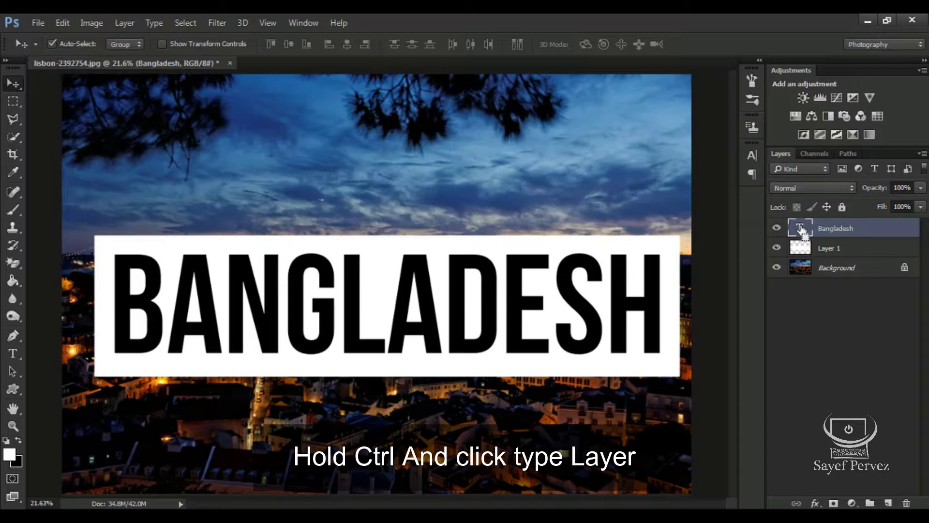
ctrl+click(802, 231)
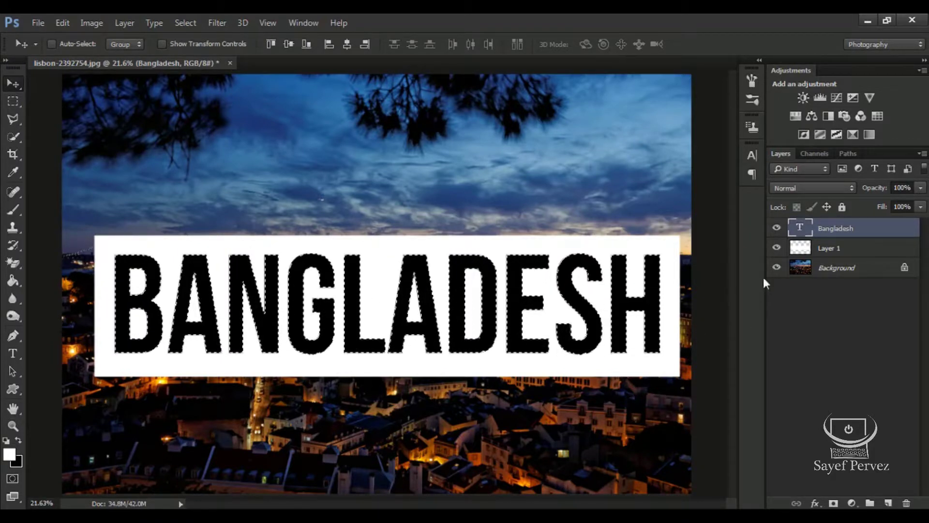
- Hide the BANGLADESH text layer and cut the selected letter shapes out of the white rectangle on Layer 1, clearing the selection
click(777, 230)
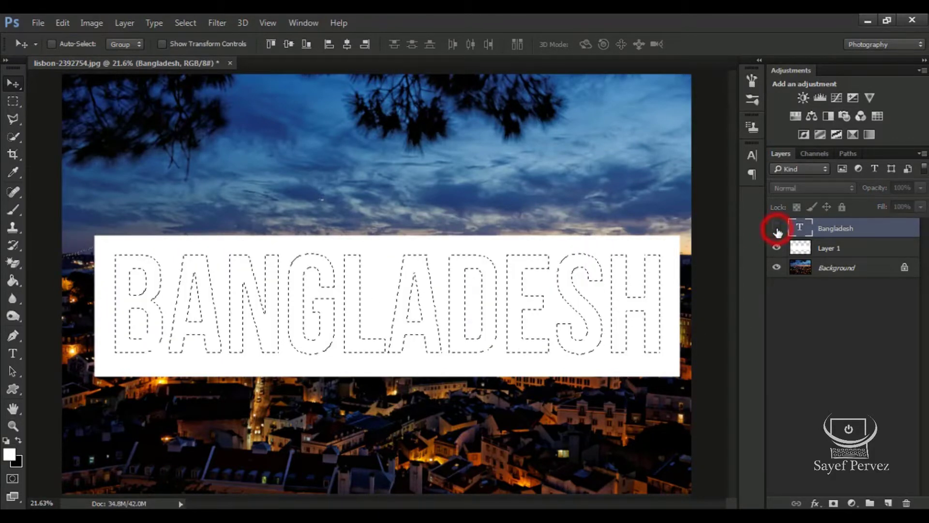
click(835, 246)
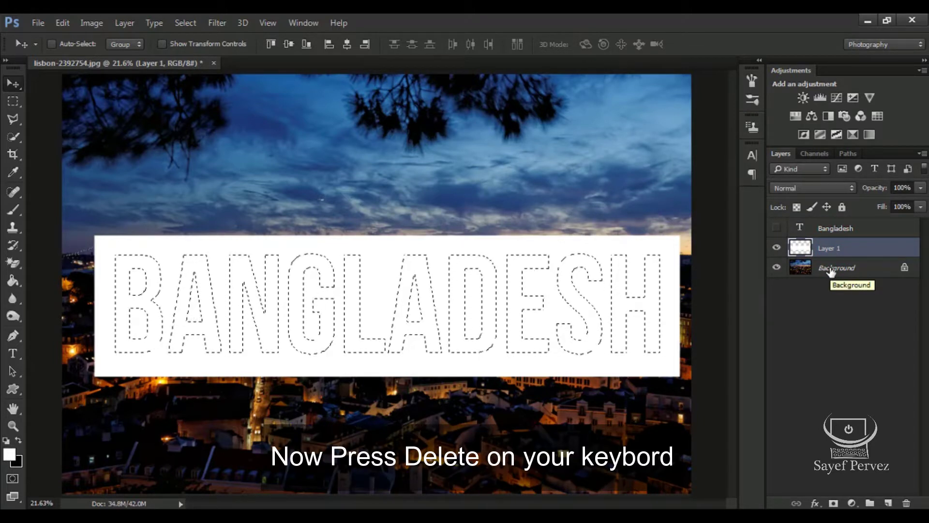
key(Delete)
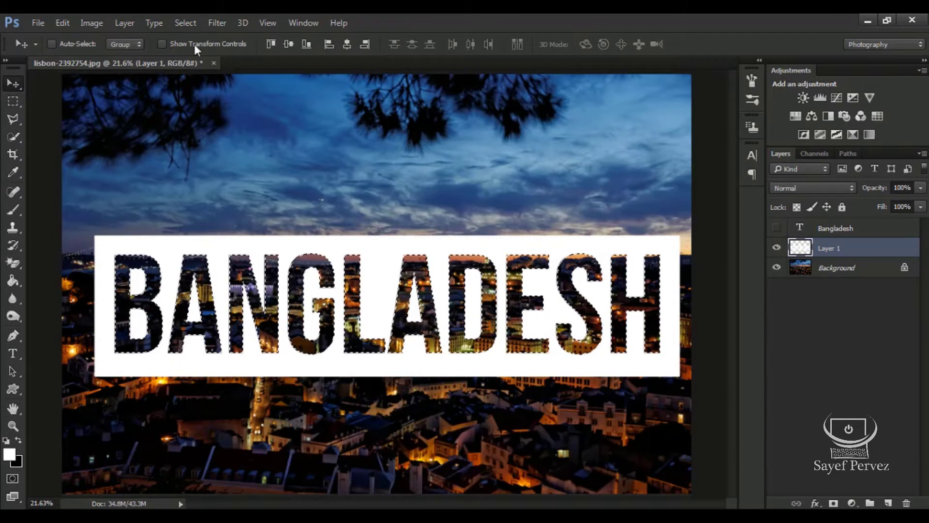
click(186, 23)
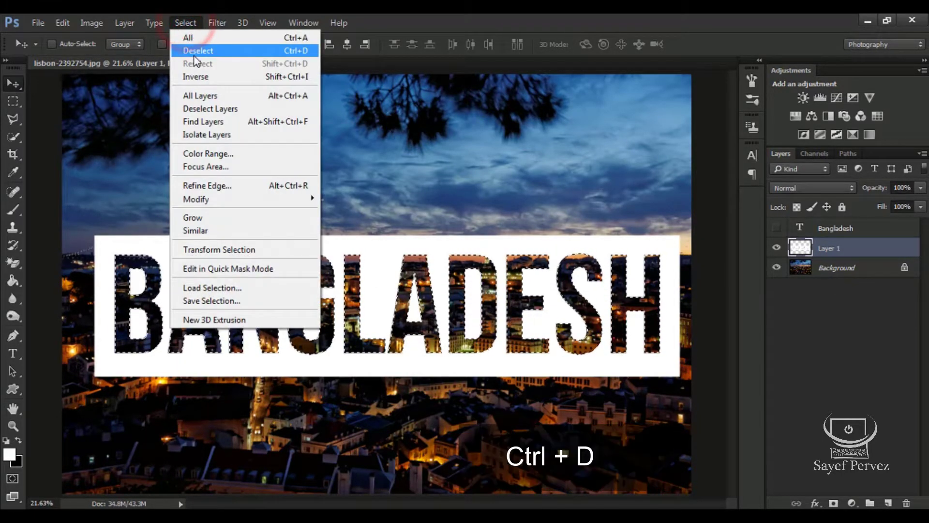
click(194, 53)
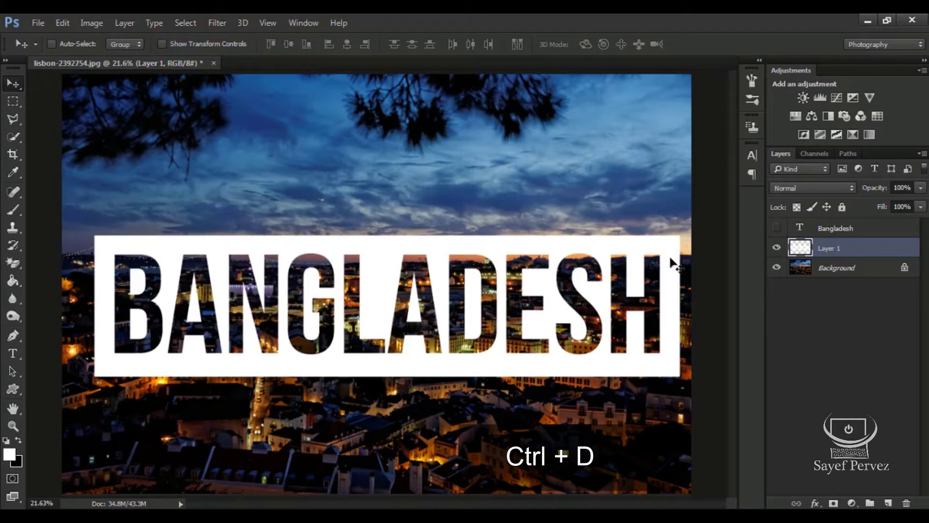
- Set Layer 1's opacity to 80% and move the rectangle down to the photo's horizontal center, about 661 px above its lower edge
click(903, 188)
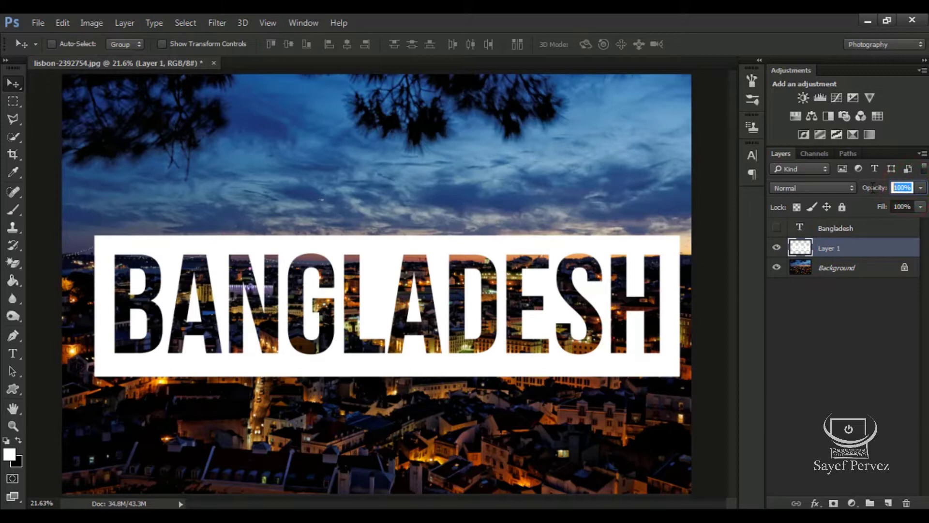
text(80)
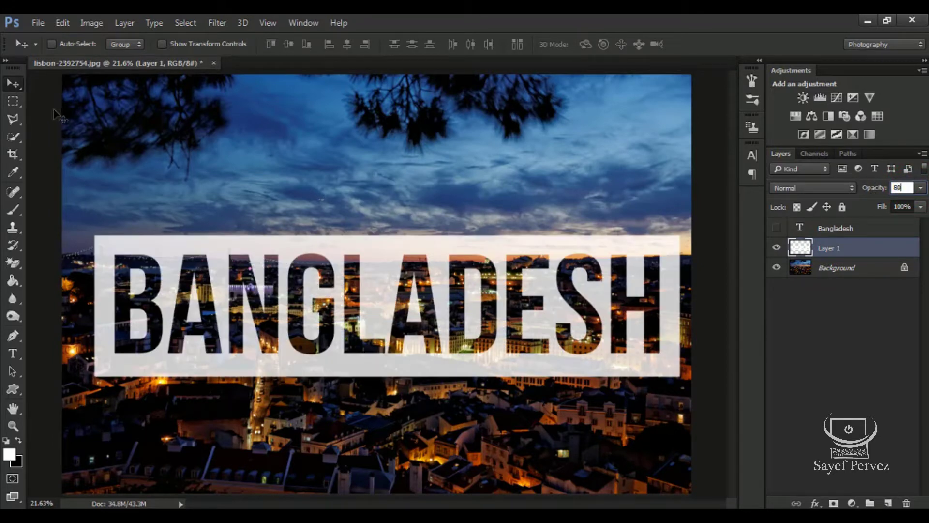
click(12, 85)
drag(385, 263, 371, 287)
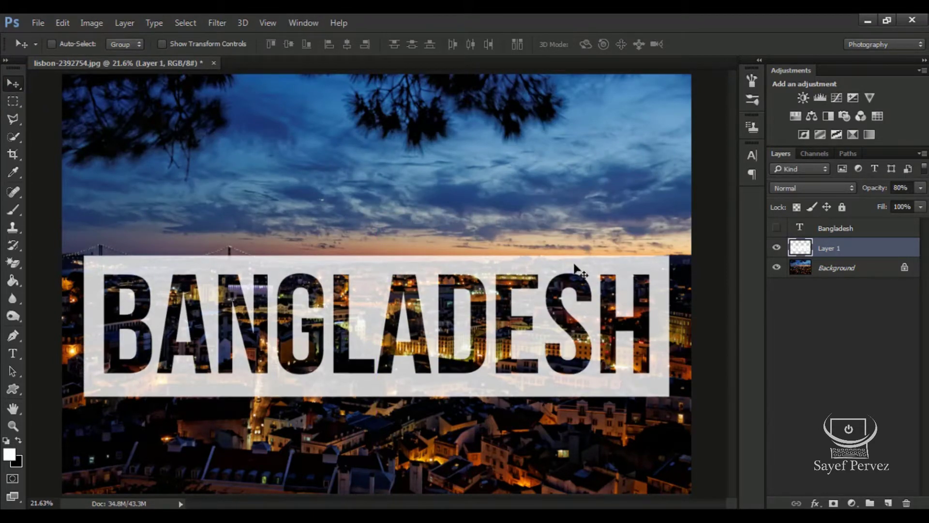
- Examine the cut-out BANGLADESH lettering and its placement on the photo, both close up and as a whole
key(ctrl+minus)
key(ctrl+minus)
key(ctrl+minus)
key(ctrl+minus)
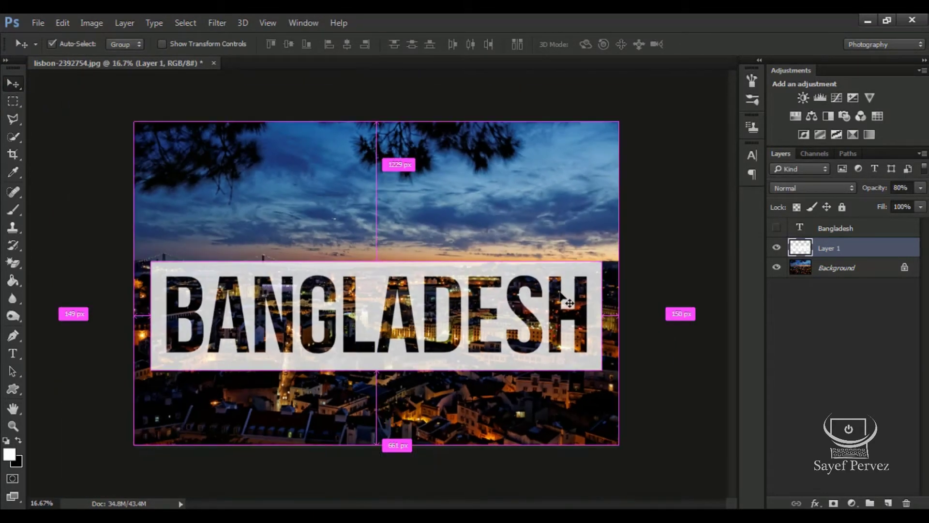
key(ctrl+plus)
key(ctrl+plus)
key(ctrl+plus)
key(ctrl+plus)
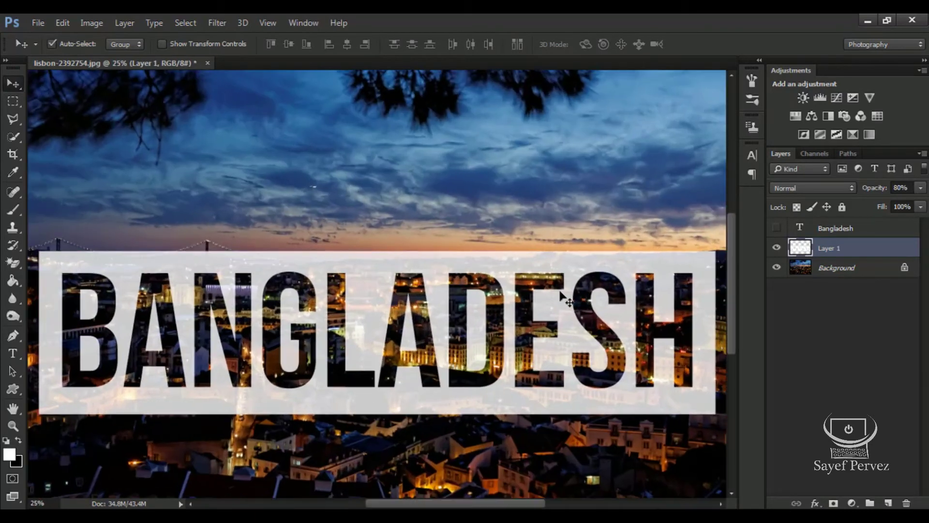
key(ctrl+minus)
key(ctrl+plus)
key(ctrl+minus)
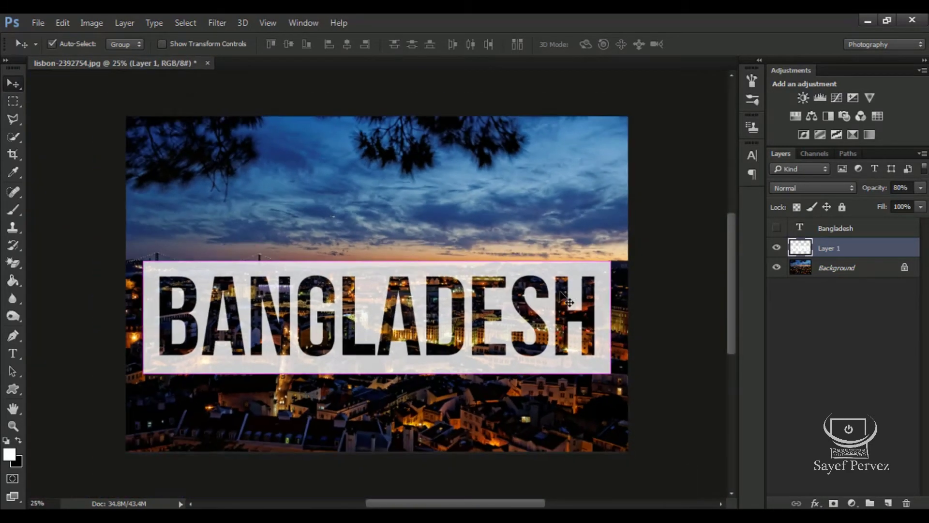
key(ctrl+plus)
key(ctrl+minus)
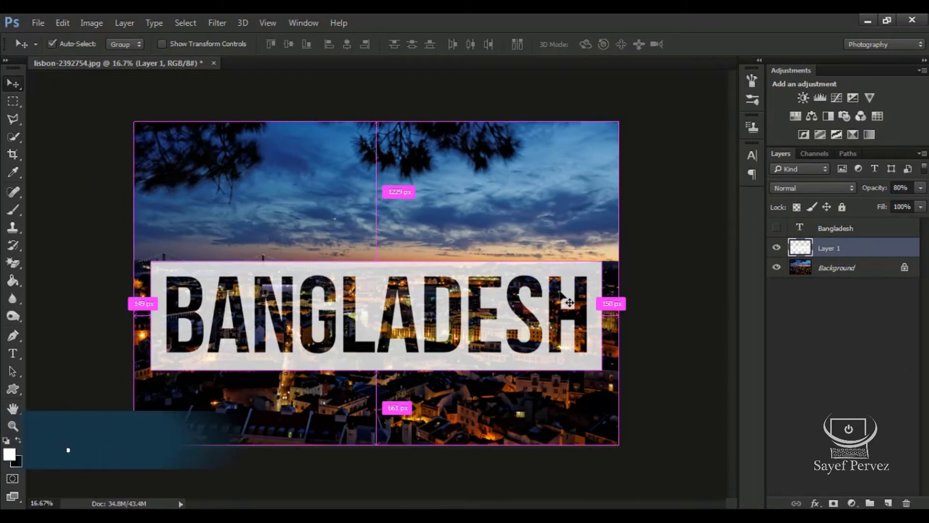
key(ctrl+plus)
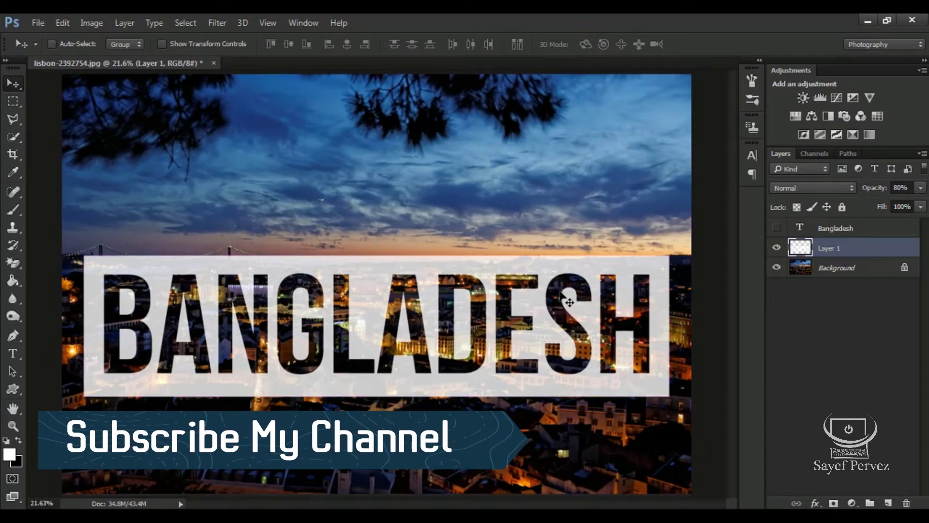